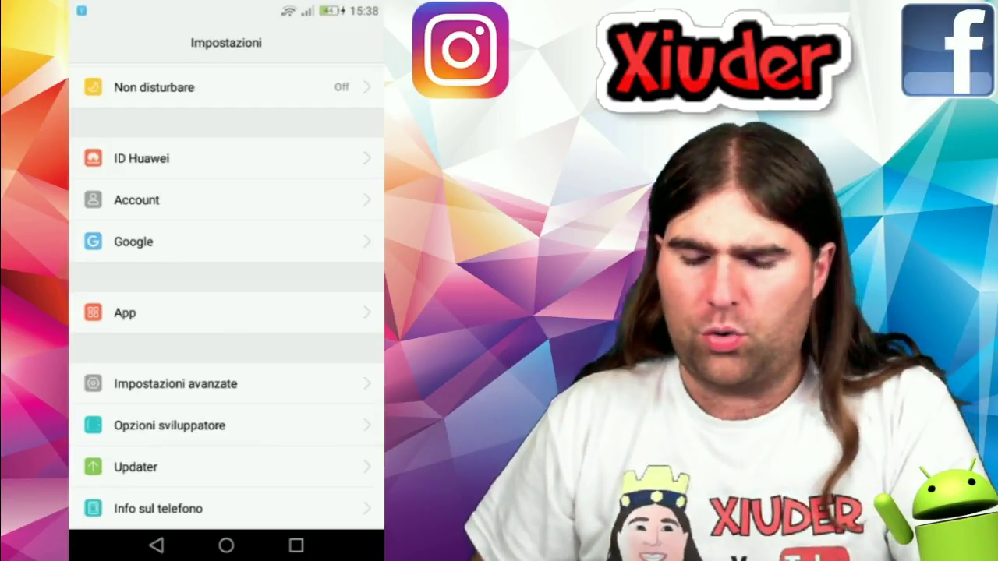
# - Check the USB debugging setting in the phone's developer options and return to the home screen
pyautogui.click(169, 425)
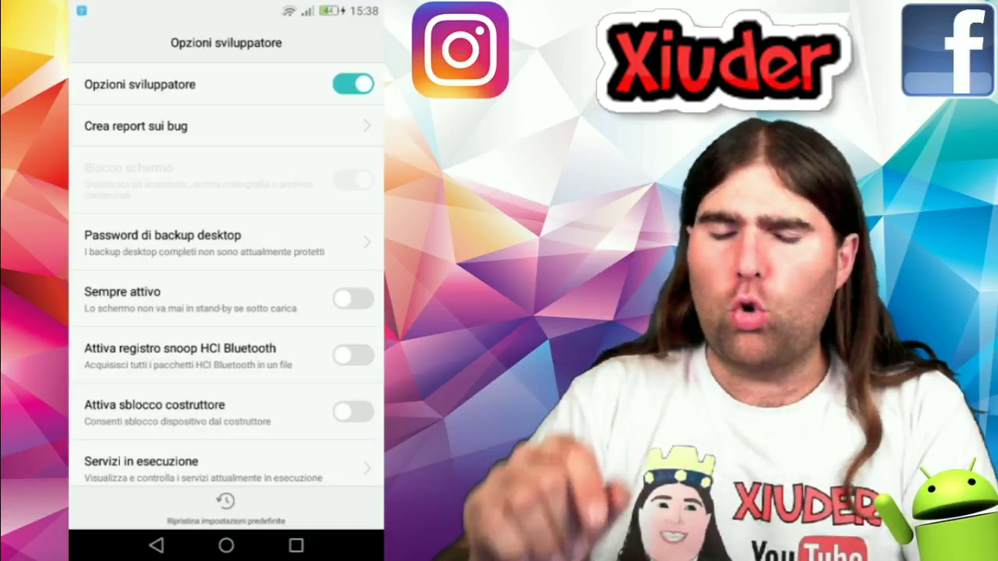
pyautogui.scroll(-5, 226, 273)
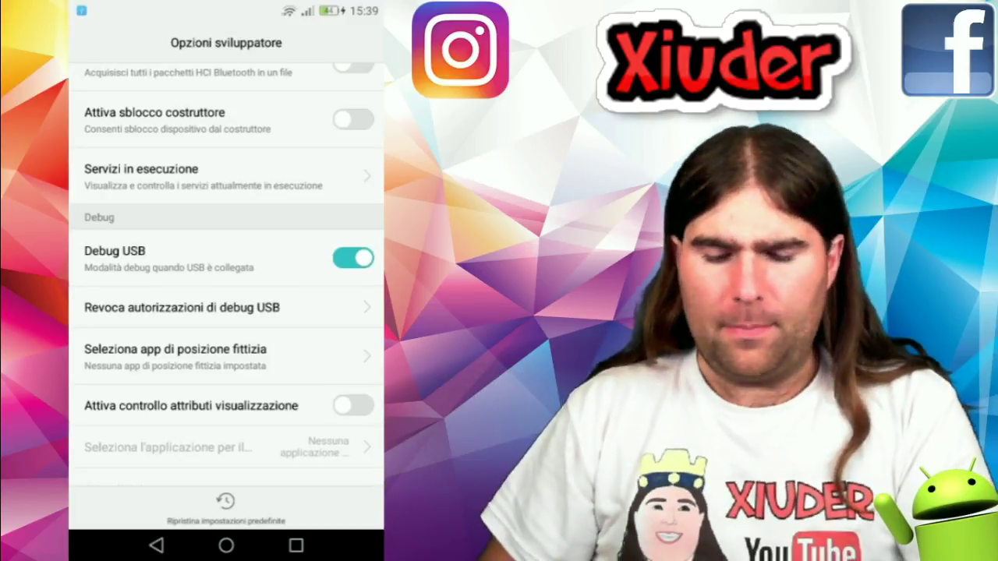
pyautogui.click(156, 545)
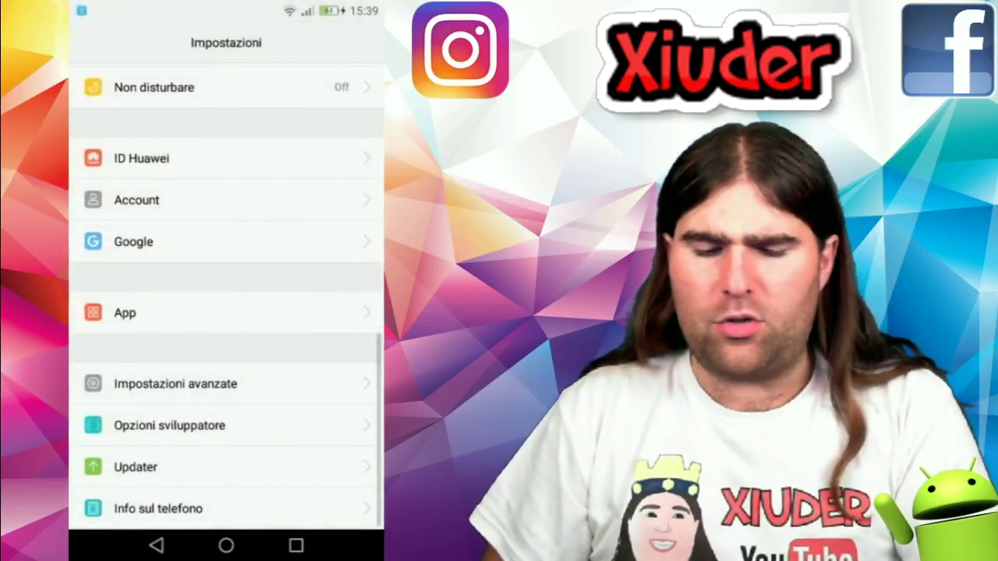
pyautogui.click(155, 545)
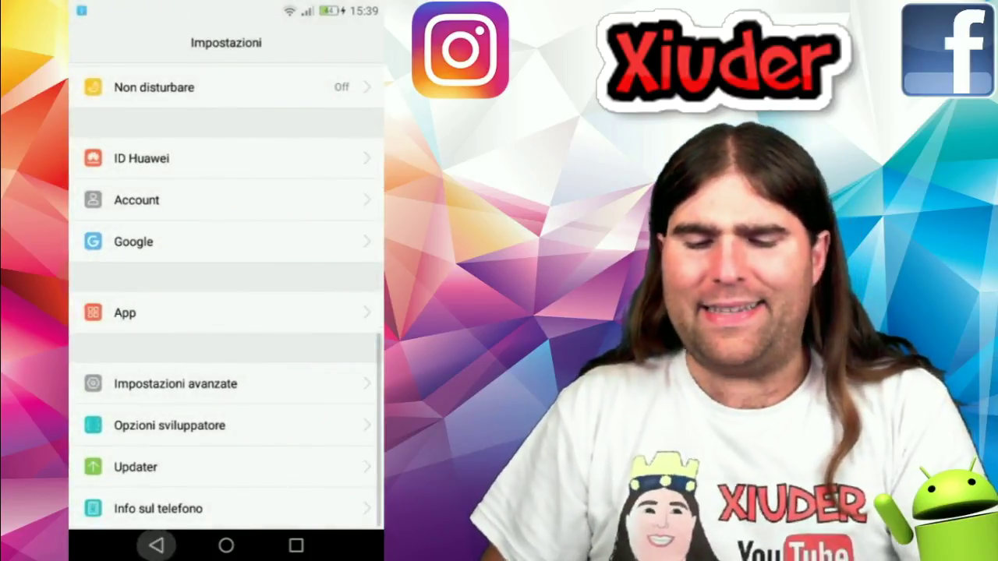
pyautogui.click(155, 546)
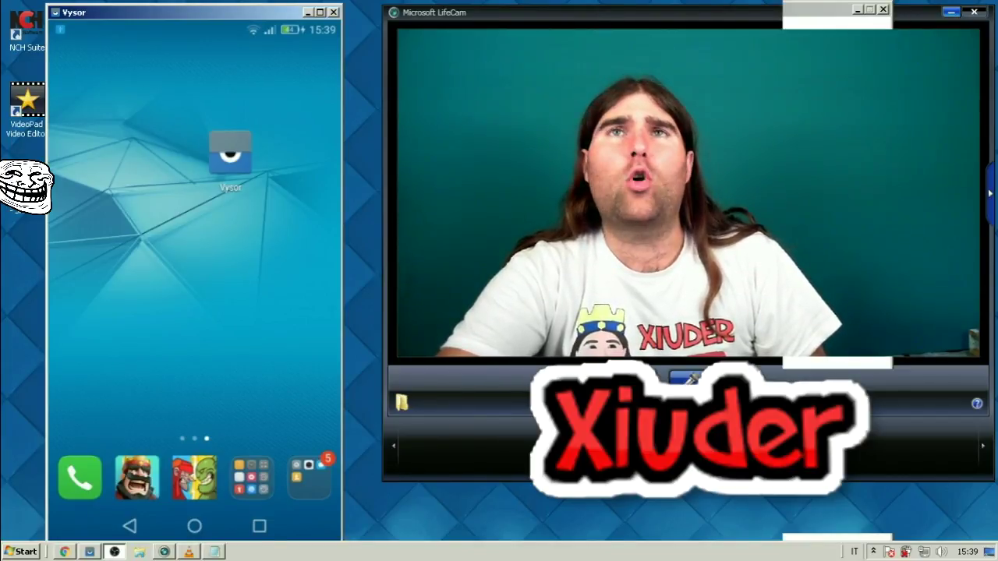
pyautogui.click(309, 11)
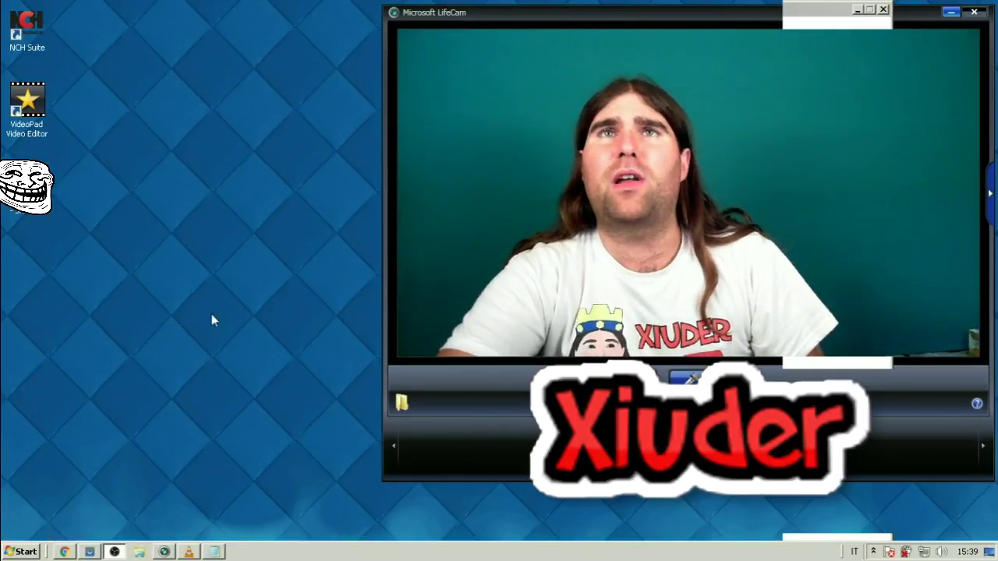
pyautogui.click(141, 490)
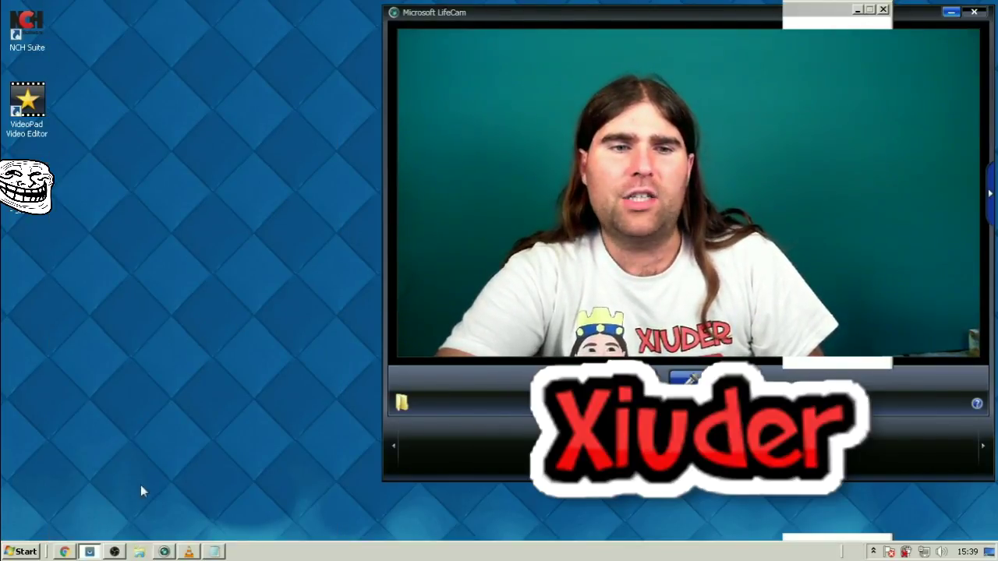
pyautogui.click(90, 552)
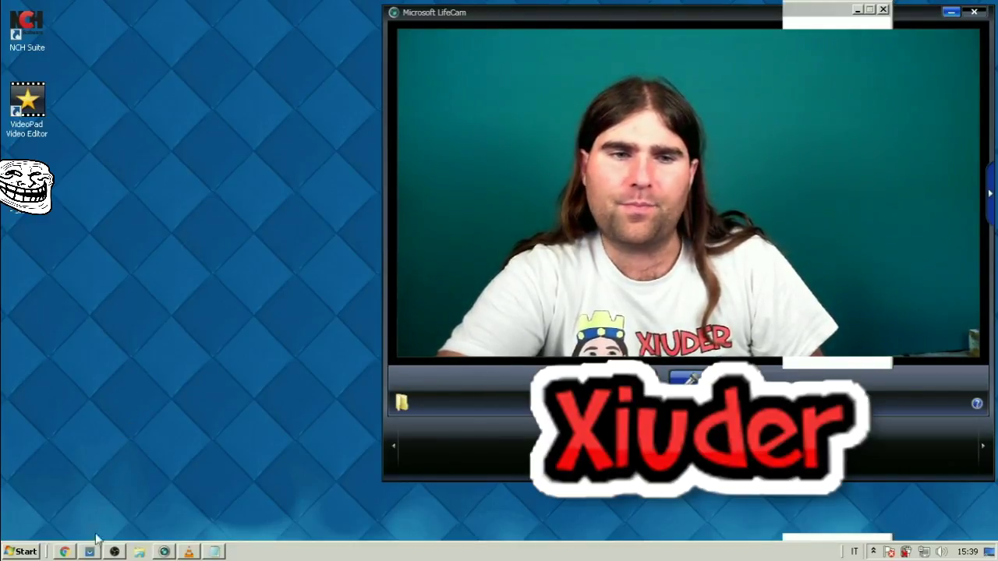
pyautogui.moveTo(91, 552); pyautogui.dragTo(186, 552)
pyautogui.moveTo(195, 337); pyautogui.dragTo(95, 510)
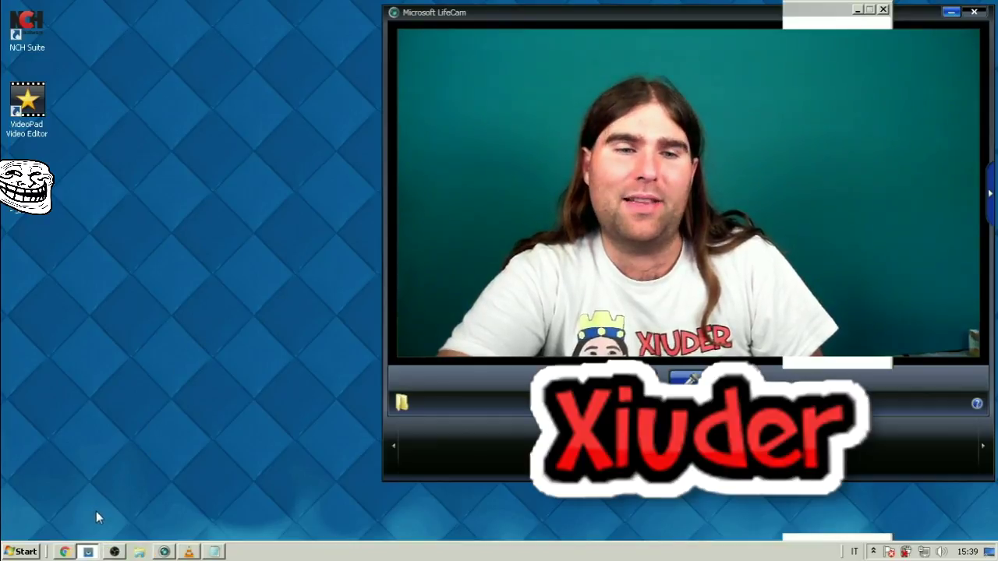
pyautogui.click(92, 552)
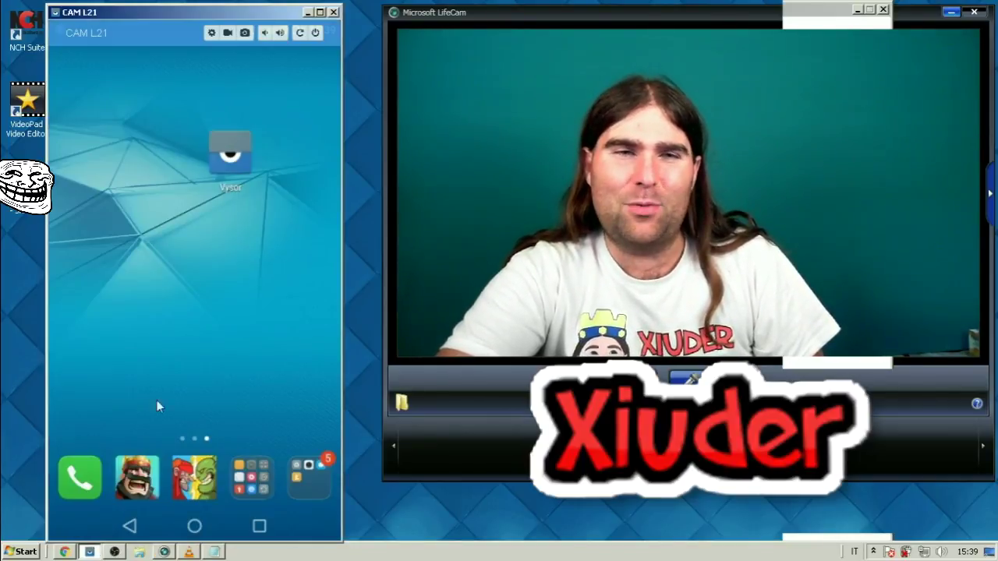
# - Close the mirrored phone window and relaunch Vysor from a desktop shortcut
pyautogui.click(334, 12)
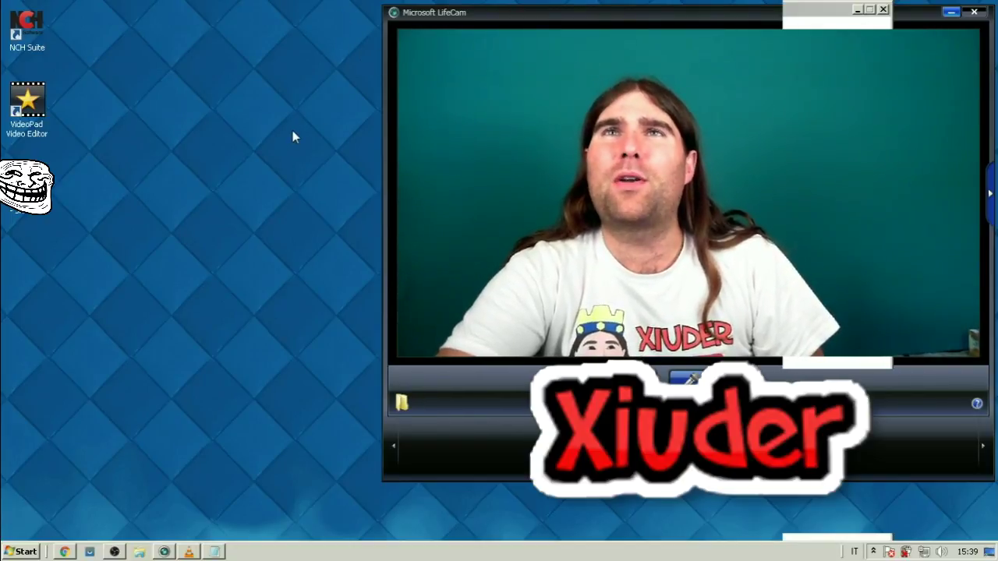
pyautogui.click(6, 551)
pyautogui.click(73, 357)
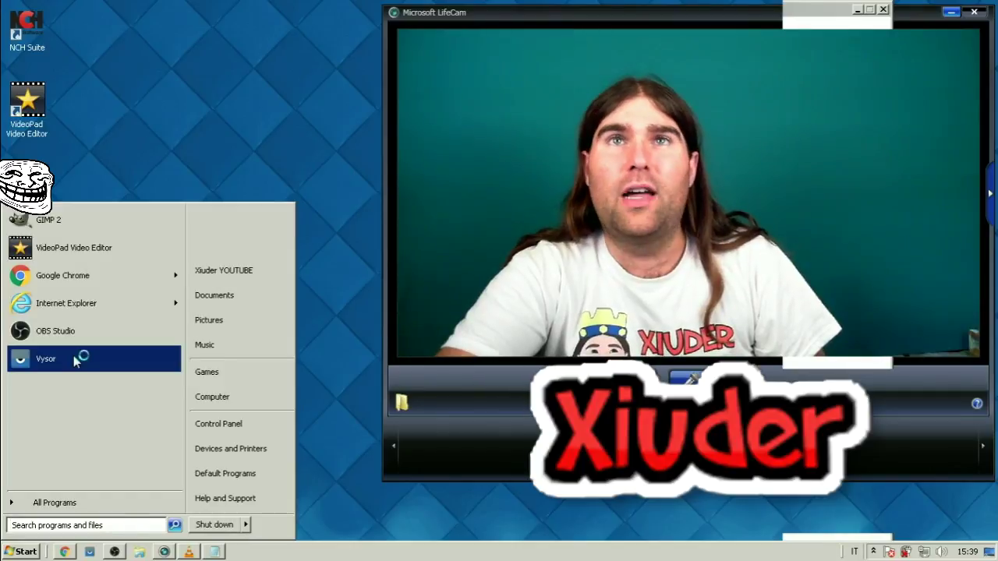
pyautogui.moveTo(266, 144); pyautogui.dragTo(266, 133)
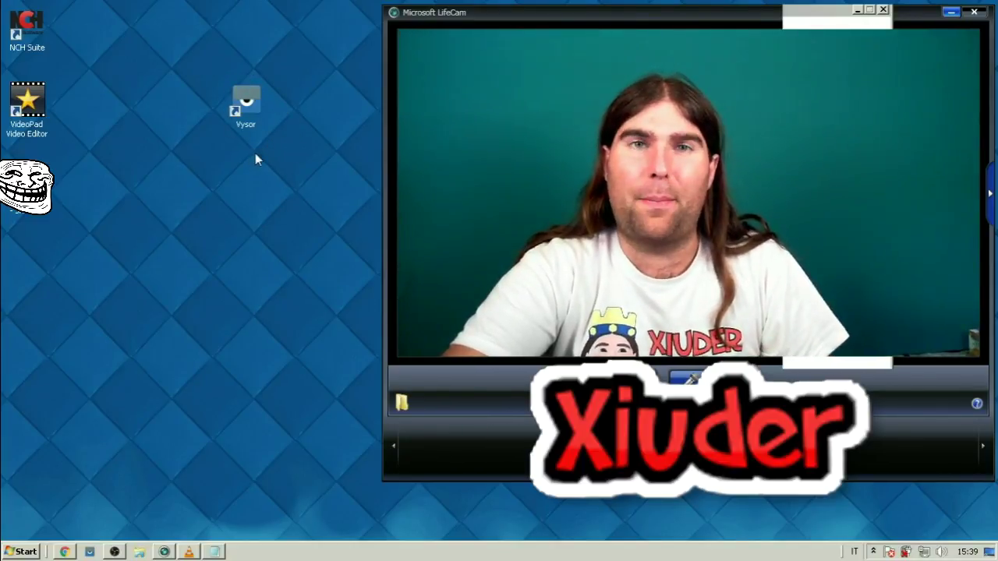
pyautogui.doubleClick(251, 104)
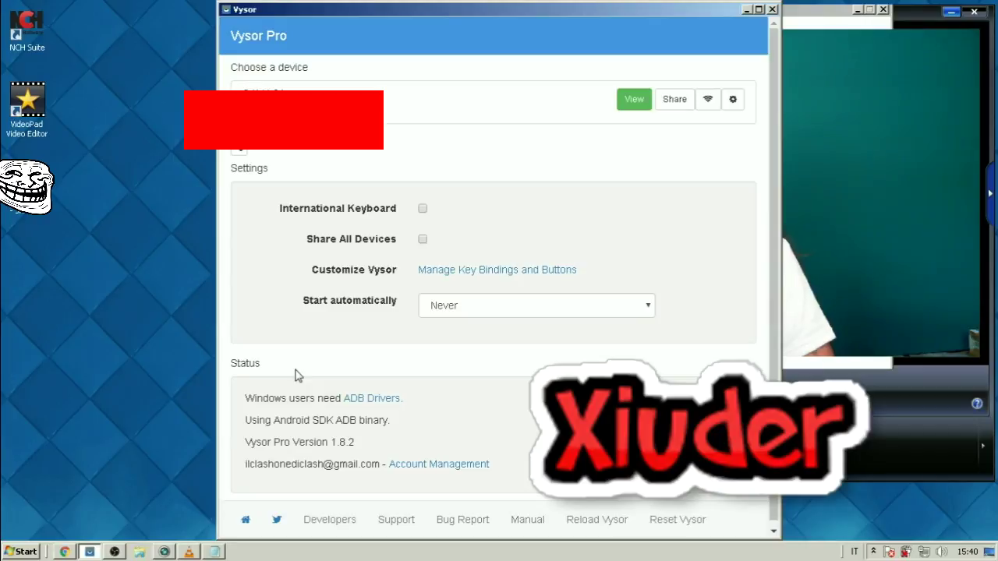
# - Arrange the Vysor window and the webcam window side by side
pyautogui.moveTo(641, 13); pyautogui.dragTo(514, 11)
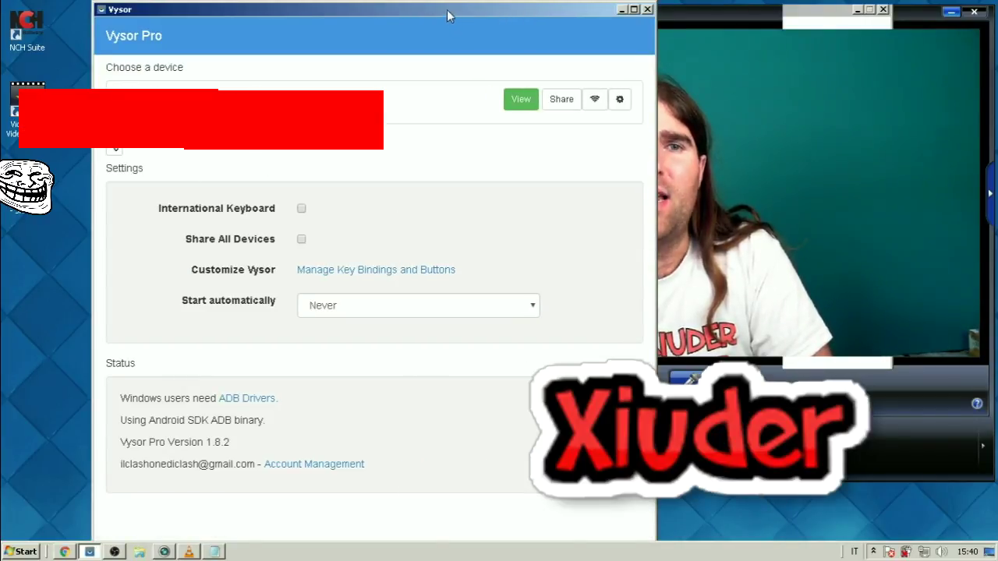
pyautogui.moveTo(447, 11); pyautogui.dragTo(365, 11)
pyautogui.moveTo(657, 9); pyautogui.dragTo(698, 11)
pyautogui.click(365, 14)
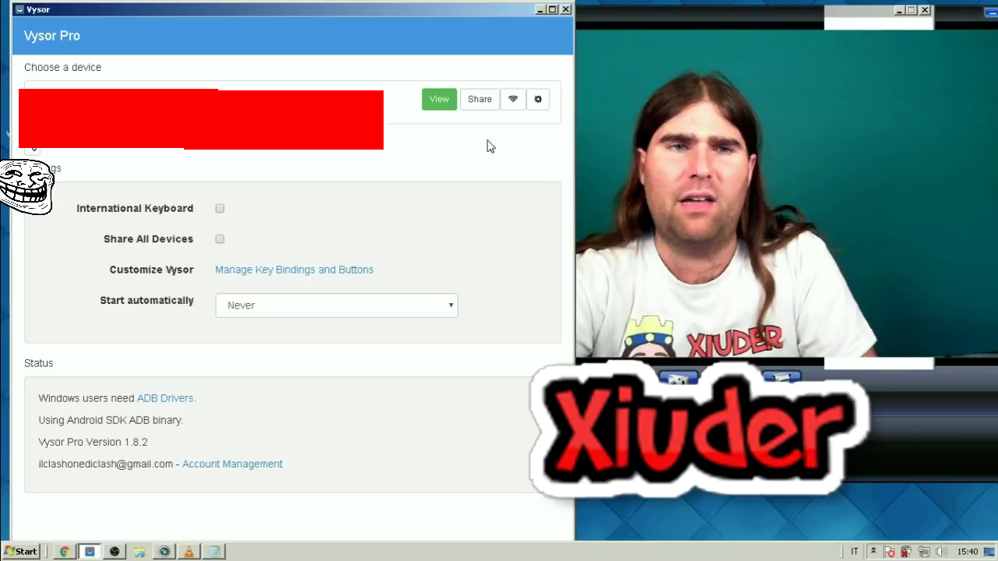
# - View the connected CAM L21 phone's screen on the computer and close the mirror window
pyautogui.click(439, 104)
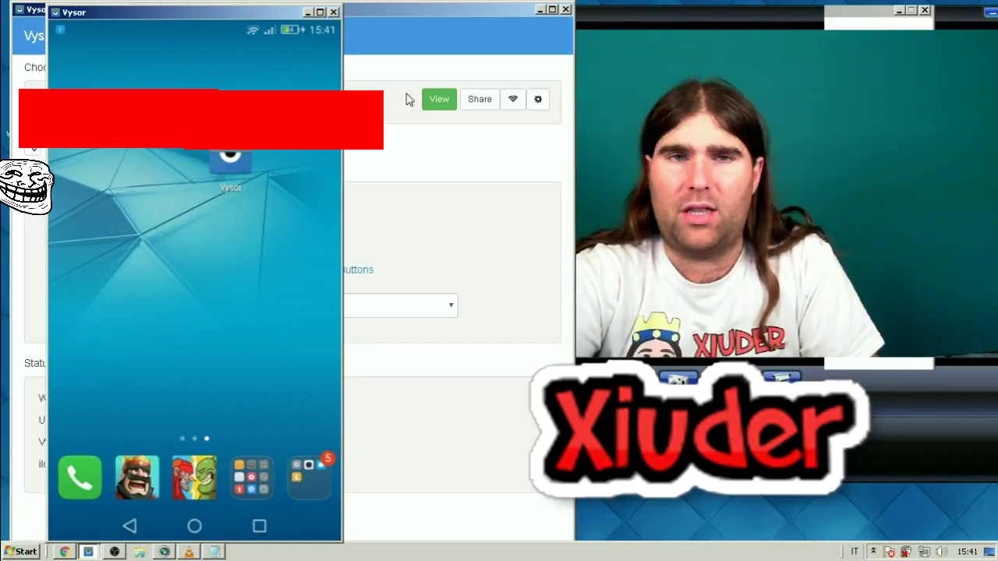
pyautogui.click(333, 12)
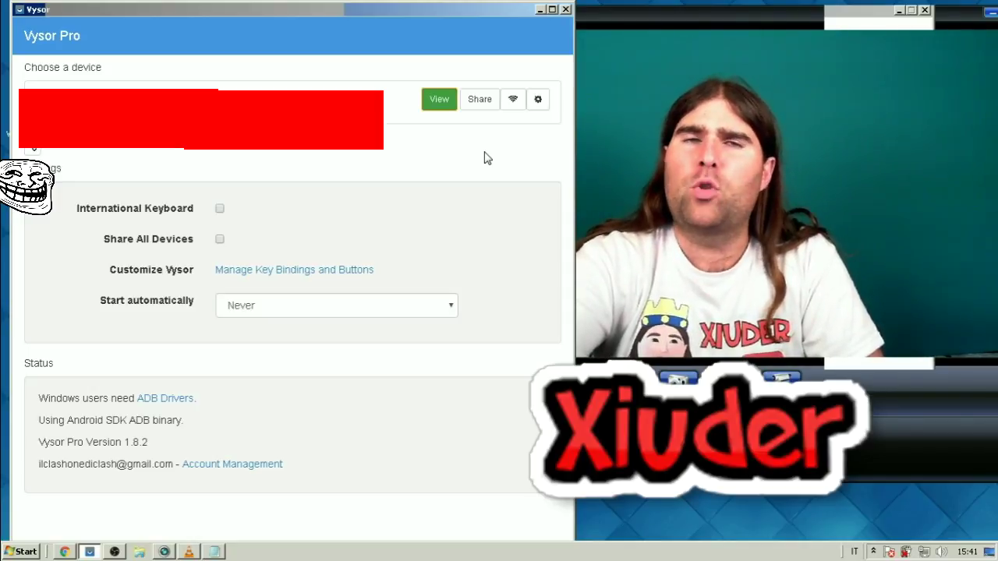
# - Set the CAM L21 image bitrate to 4Mbit (slow, high quality) and save the device settings
pyautogui.click(538, 101)
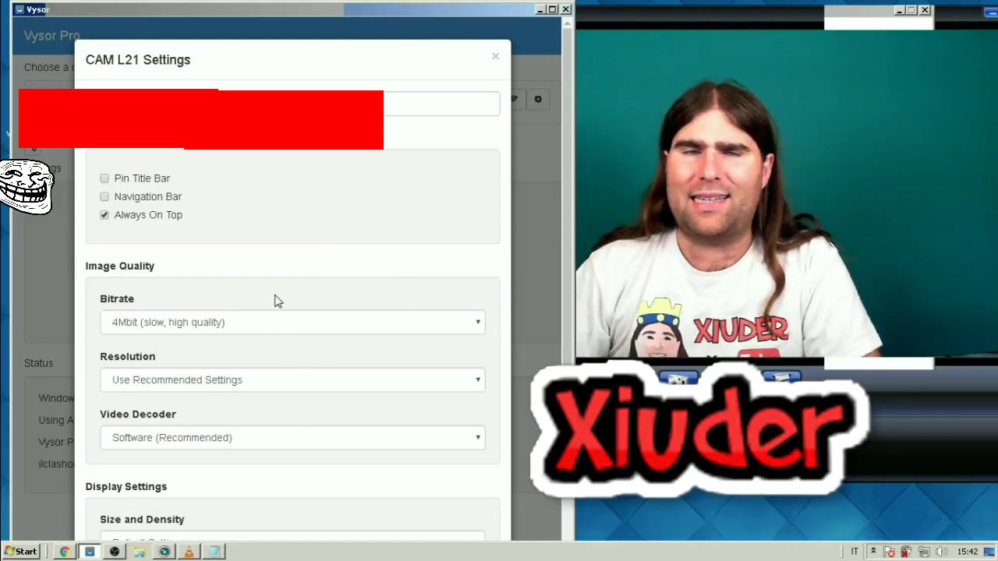
pyautogui.click(212, 326)
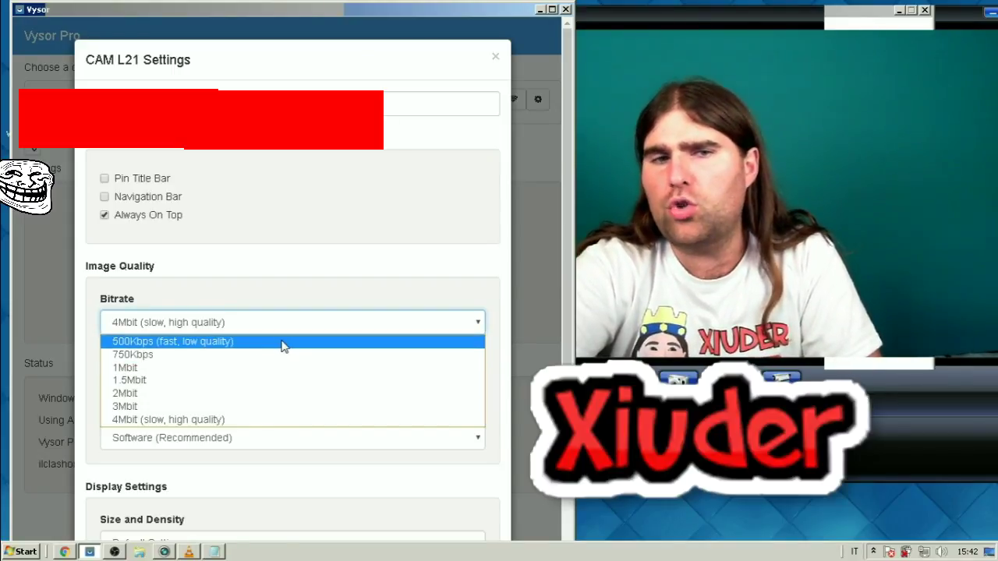
pyautogui.click(276, 421)
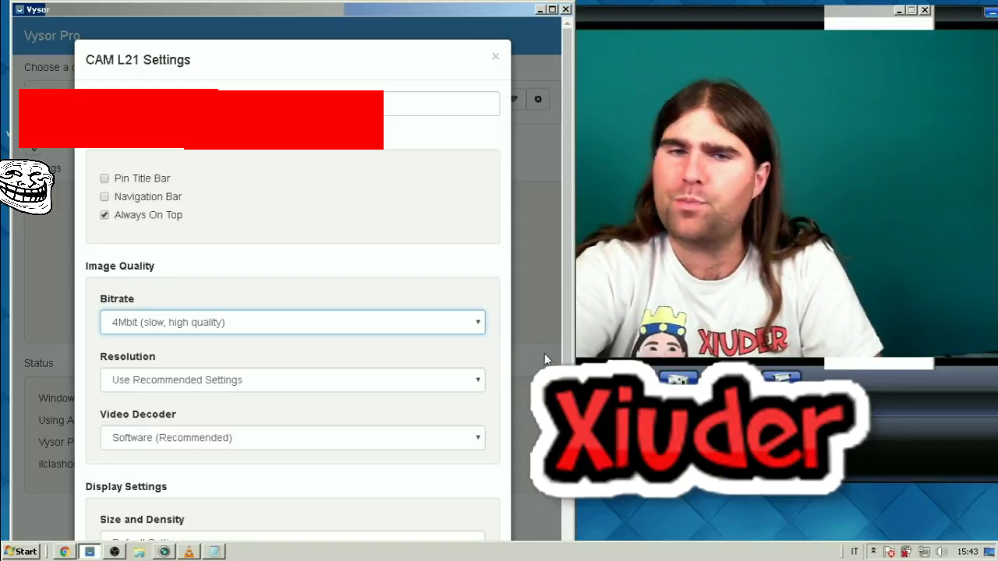
pyautogui.scroll(-3, 565, 328)
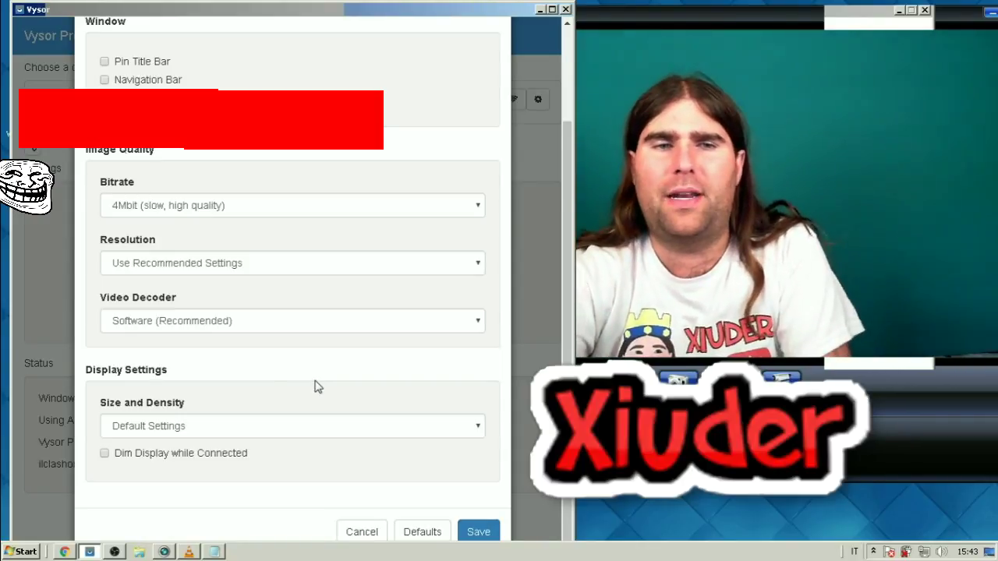
pyautogui.click(479, 532)
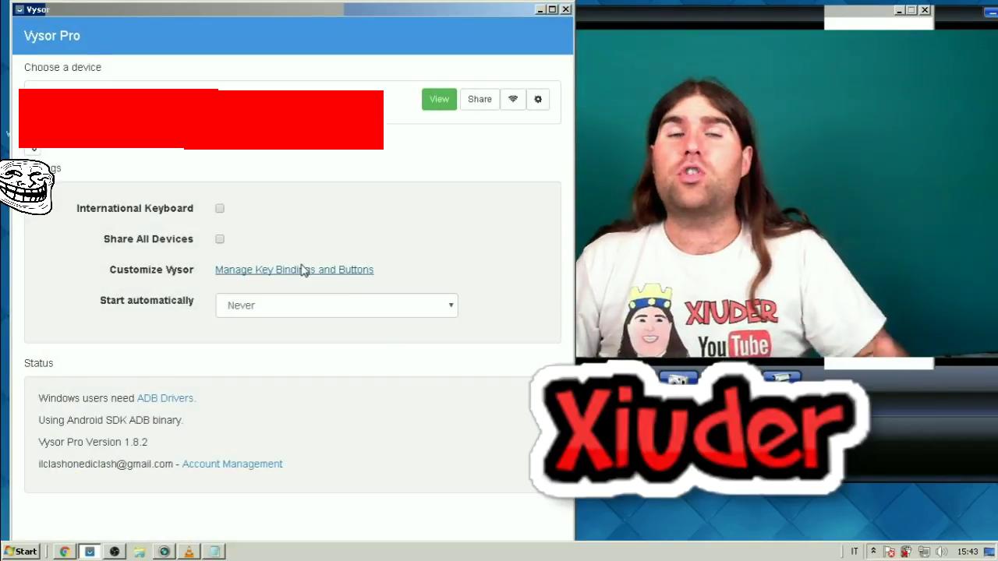
# - Bring the Universal ADB Drivers download page to the front in Chrome, view it and minimize the browser
pyautogui.click(304, 270)
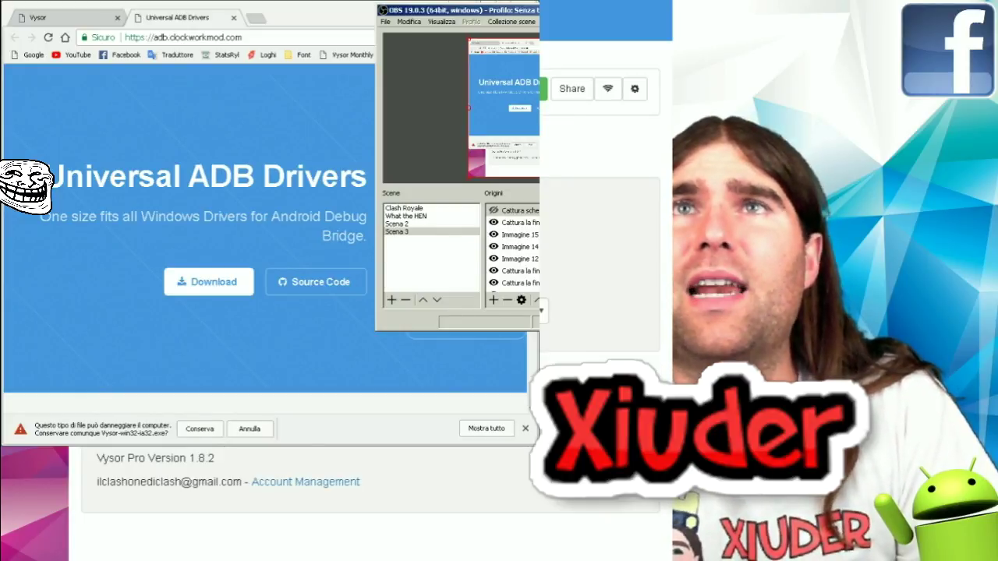
pyautogui.click(516, 222)
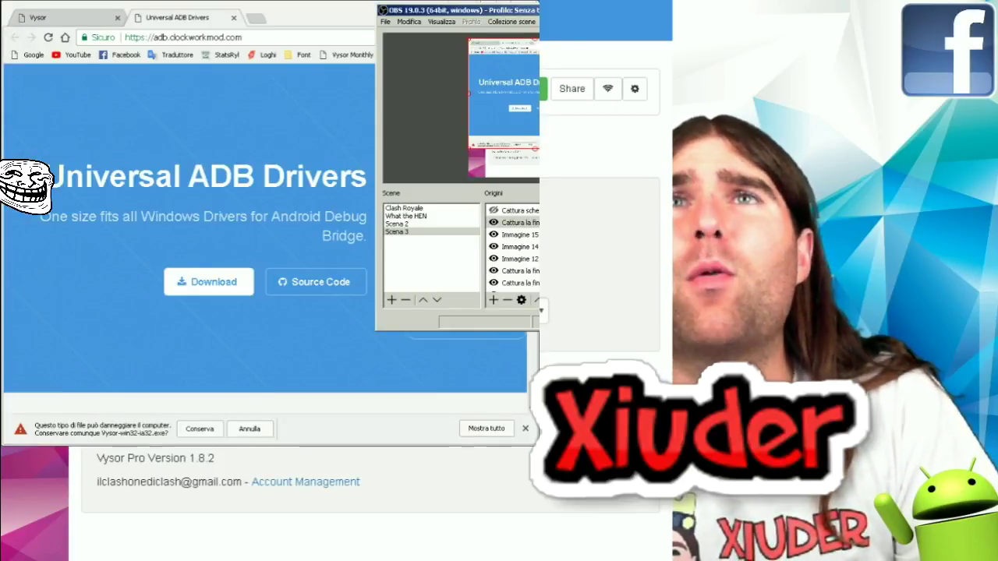
pyautogui.click(339, 17)
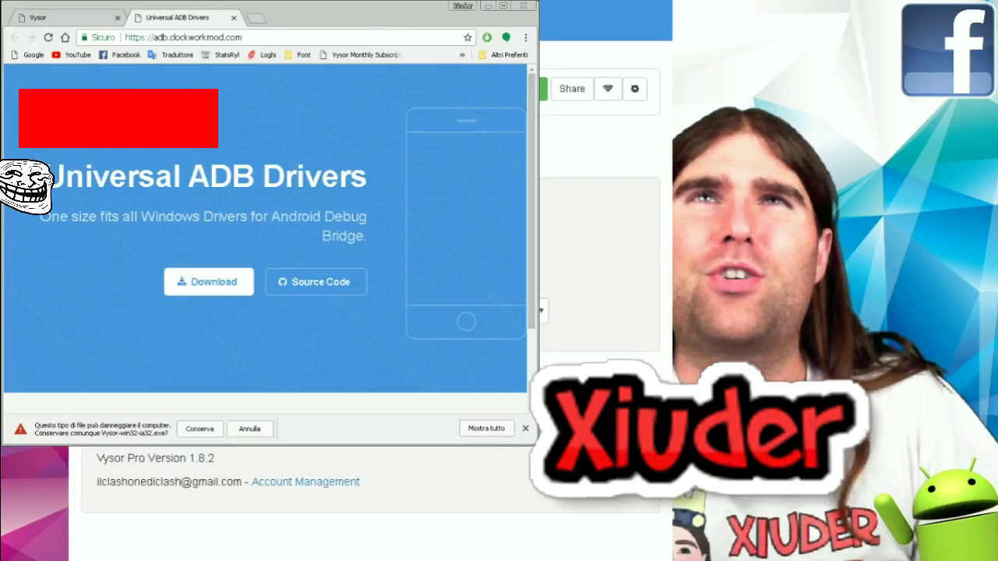
pyautogui.click(487, 6)
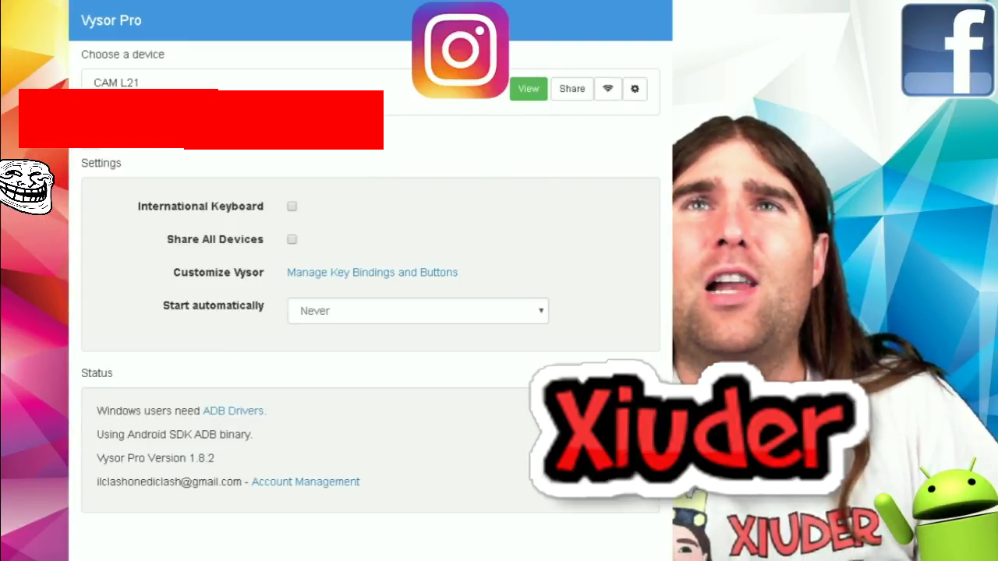